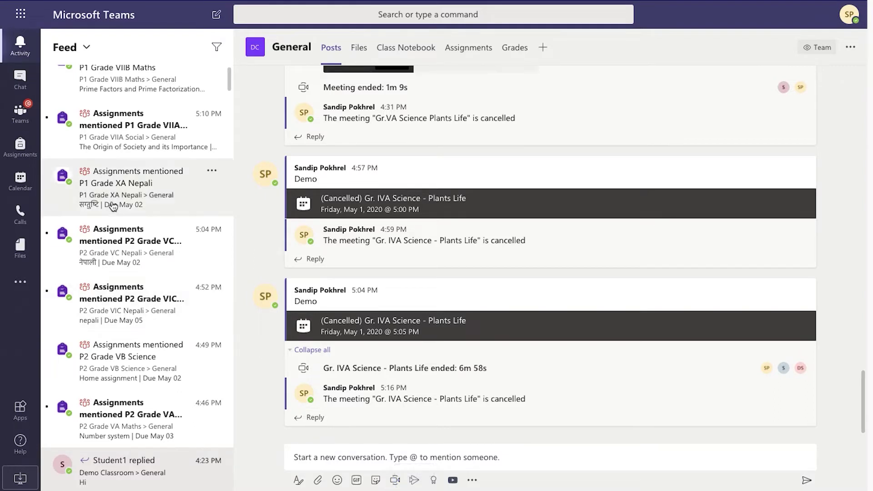
# Open the calendar for Friday, May 1, 2020, and start a new meeting form
pyautogui.click(22, 186)
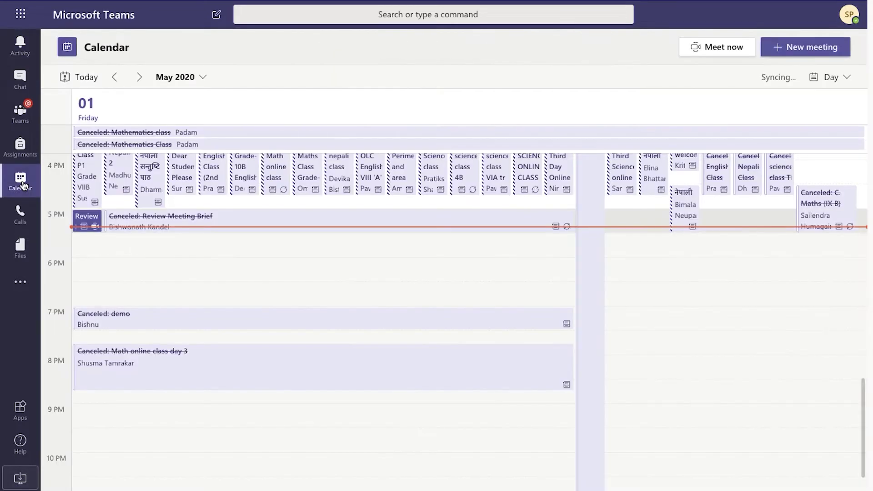
pyautogui.scroll(5, 261, 353)
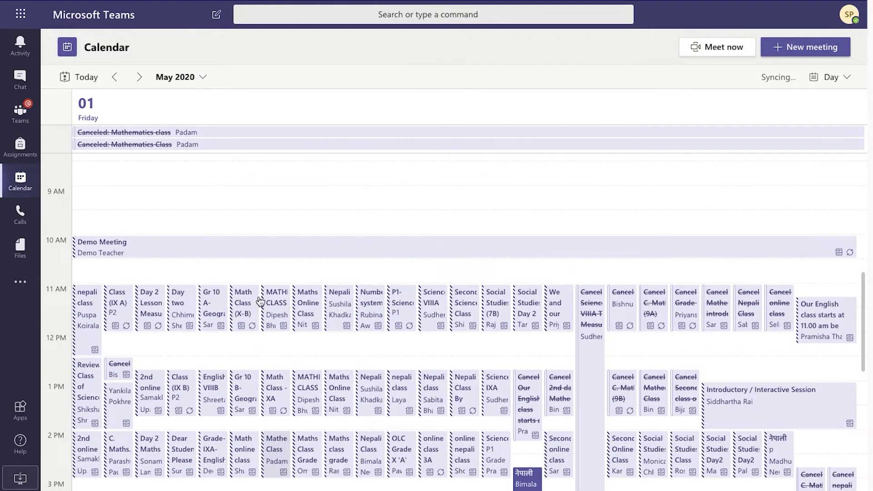
pyautogui.scroll(-3, 280, 243)
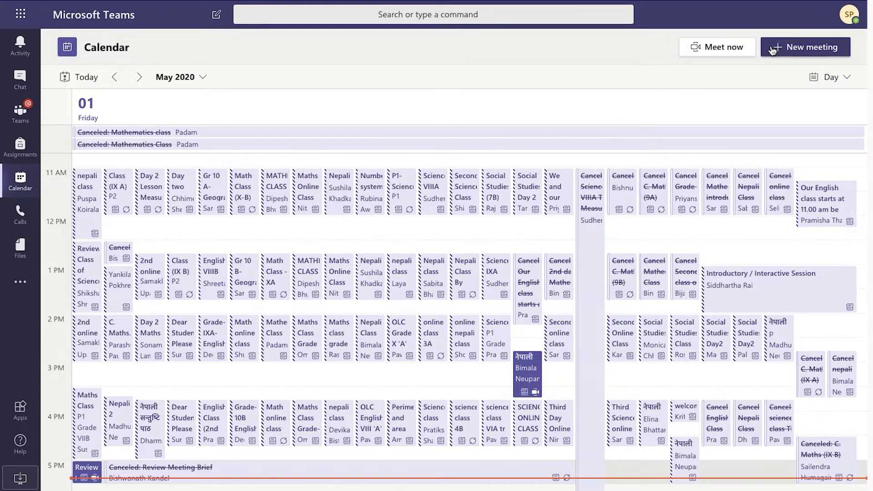
pyautogui.click(808, 48)
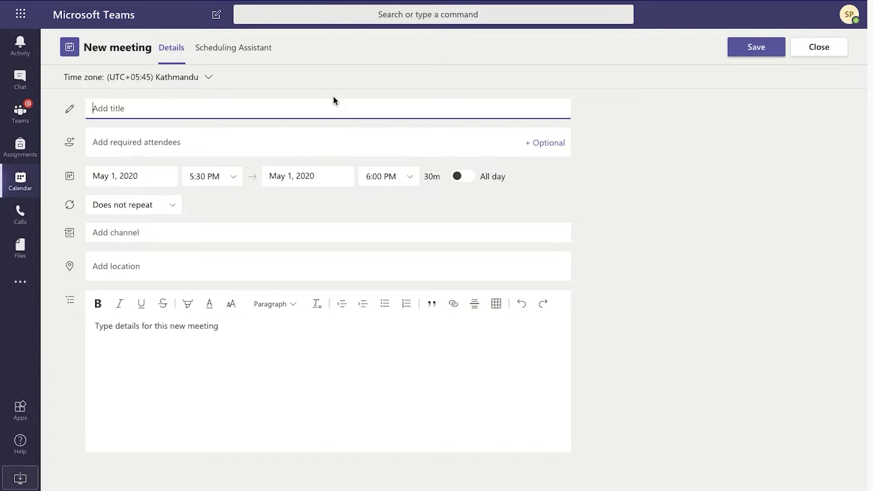
# Keep the Kathmandu time zone, title the meeting 'GR IVA Science' and add details 'Plants Life.'
pyautogui.click(170, 83)
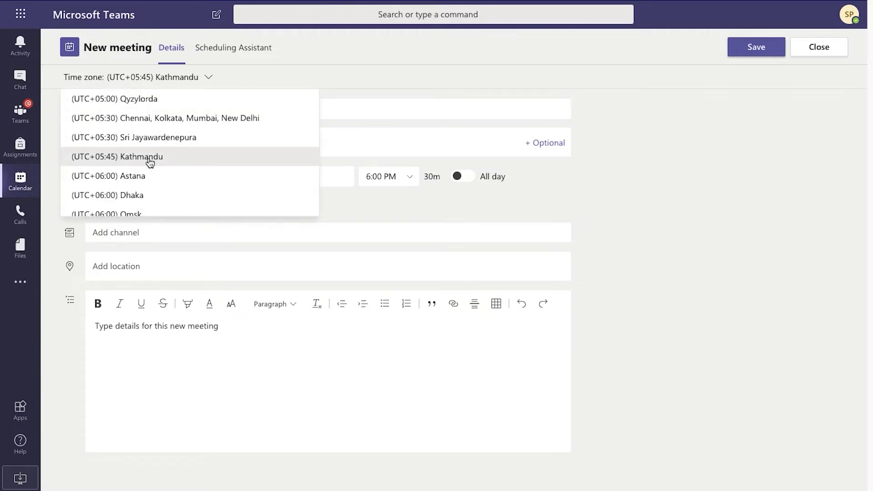
pyautogui.click(152, 156)
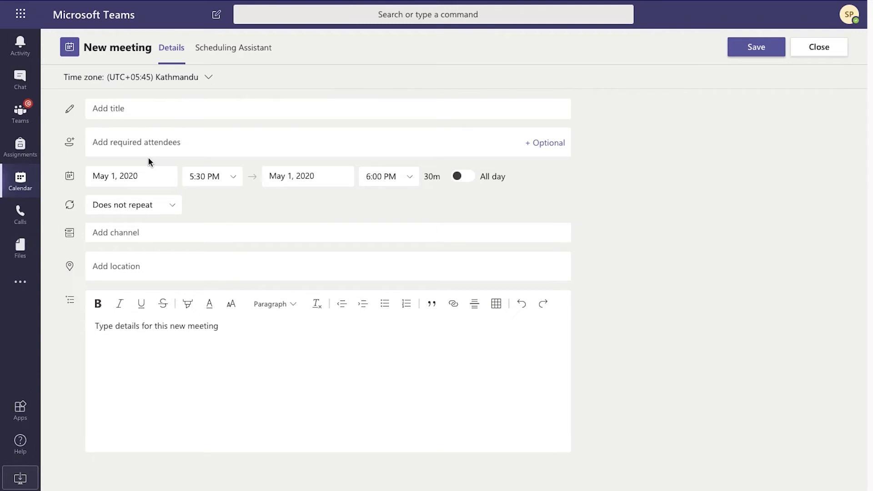
pyautogui.click(188, 110)
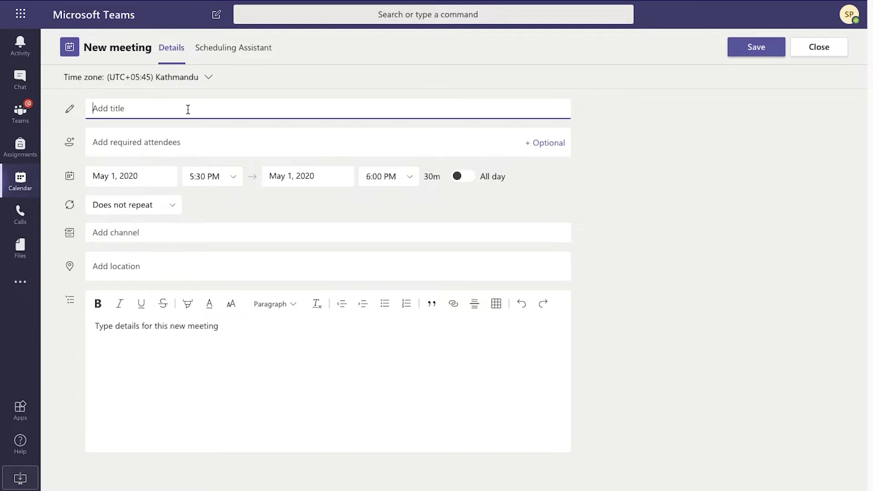
pyautogui.write('GR ')
pyautogui.write('I')
pyautogui.write('VA')
pyautogui.write(' Scie')
pyautogui.write('nce')
pyautogui.click(191, 334)
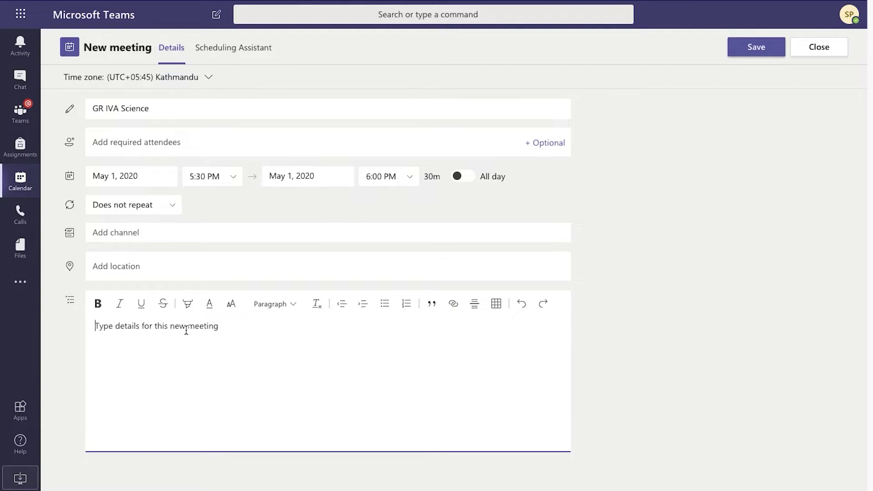
pyautogui.write('Pla')
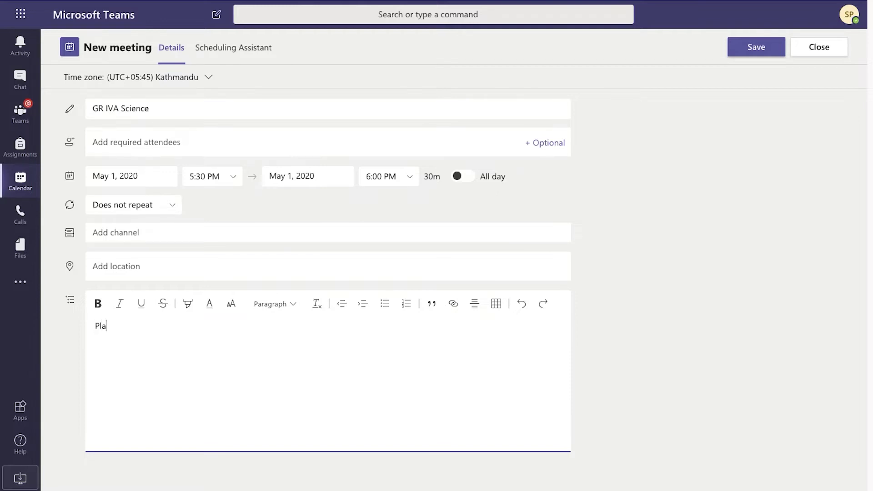
pyautogui.write('nts Life.')
pyautogui.write('...')
pyautogui.click(141, 175)
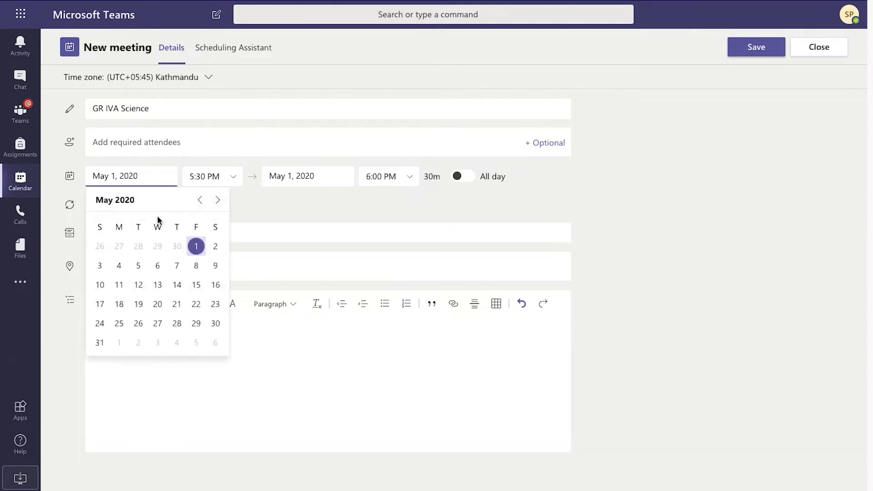
pyautogui.click(197, 247)
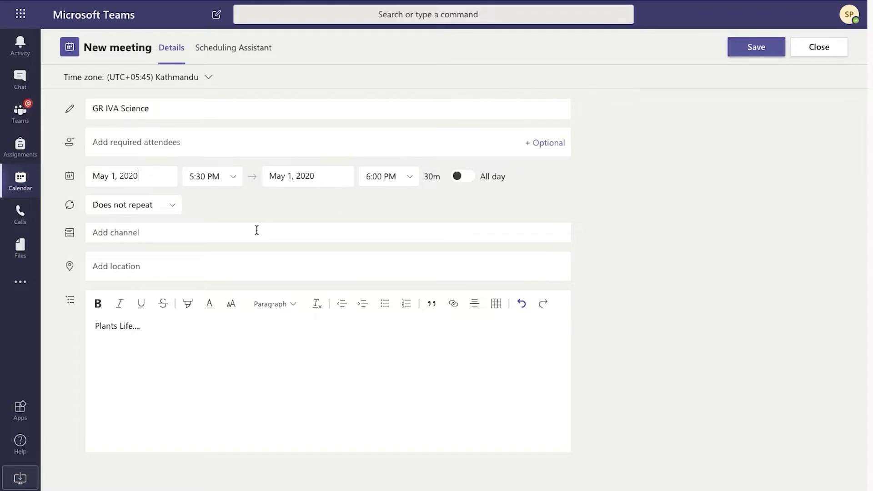
pyautogui.click(174, 206)
pyautogui.click(174, 205)
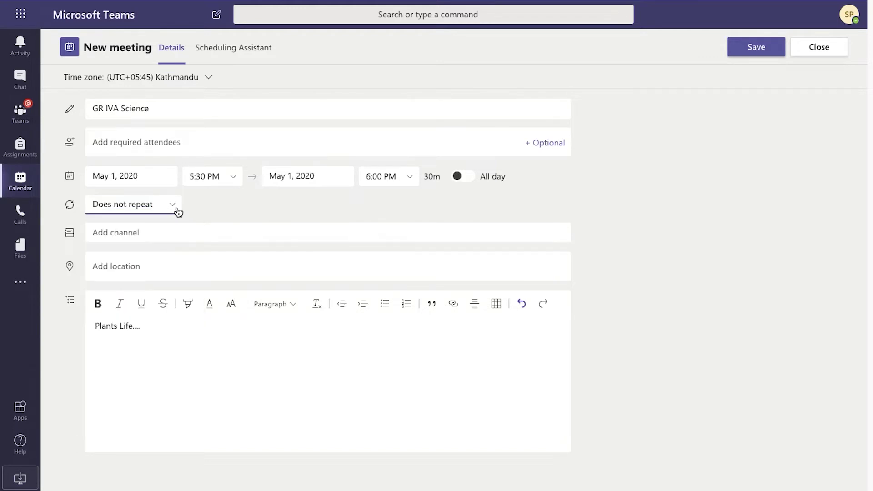
pyautogui.click(202, 234)
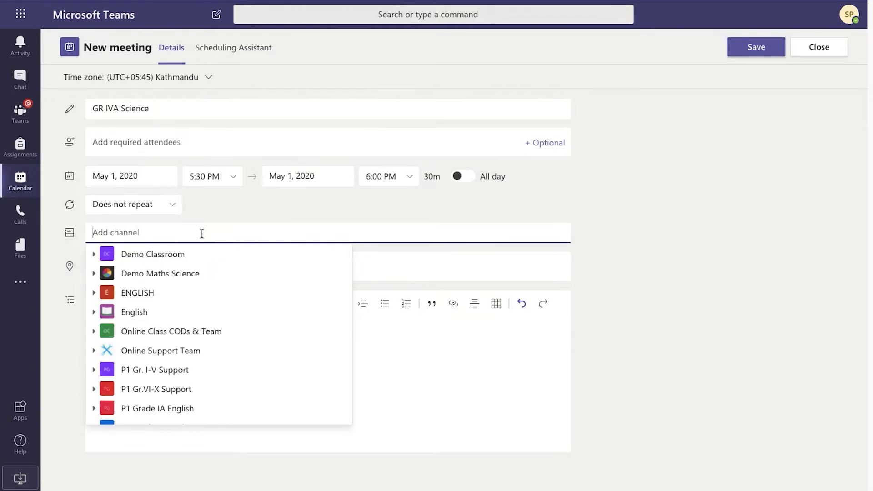
# Hold the meeting in Demo Classroom's General channel, send it, and open its details
pyautogui.click(134, 264)
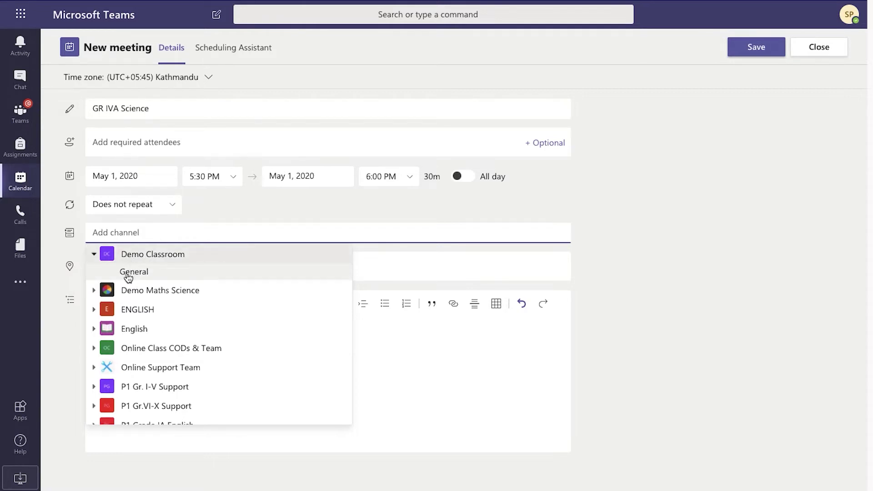
pyautogui.click(133, 273)
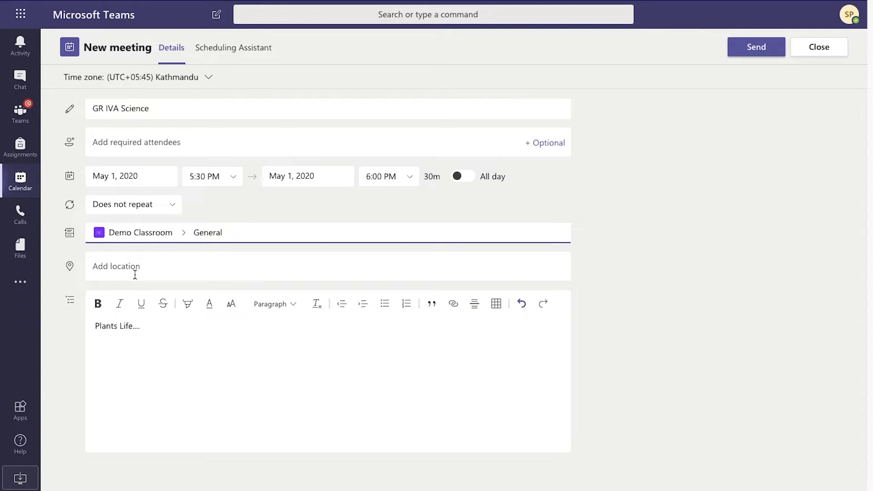
pyautogui.click(762, 53)
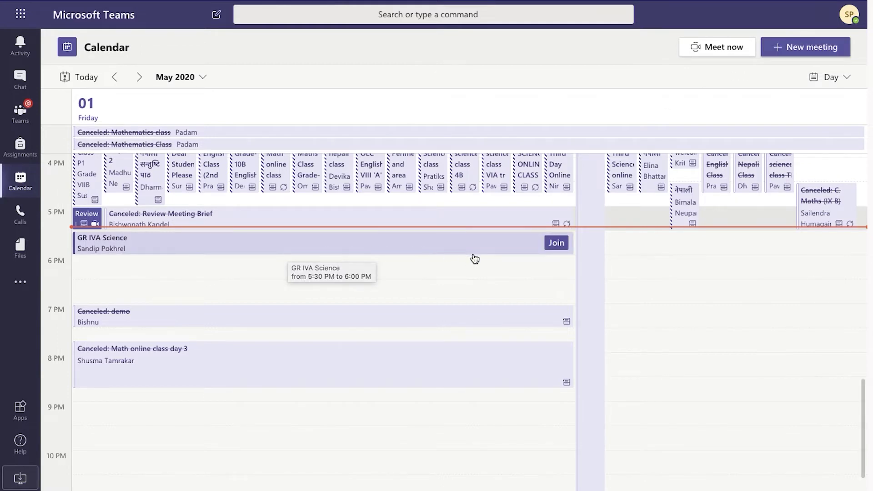
pyautogui.click(422, 250)
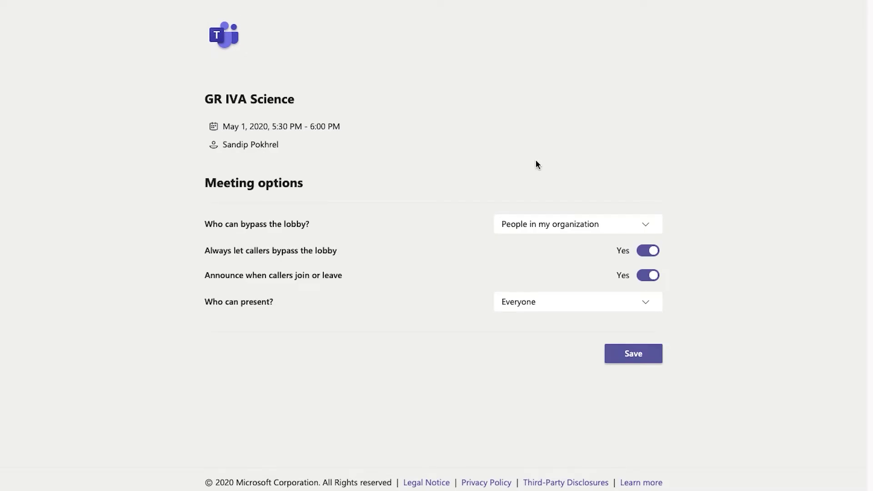
# Stop callers from bypassing the lobby, make the organizer the only presenter, and save
pyautogui.click(531, 226)
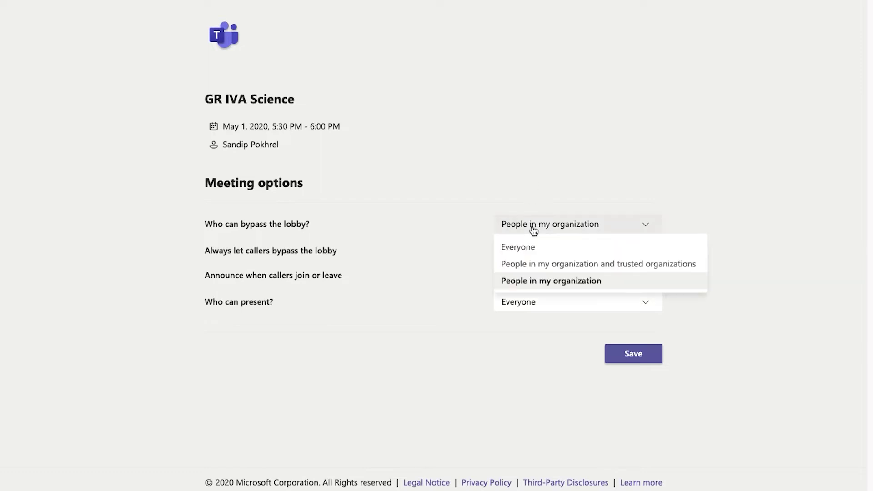
pyautogui.click(535, 279)
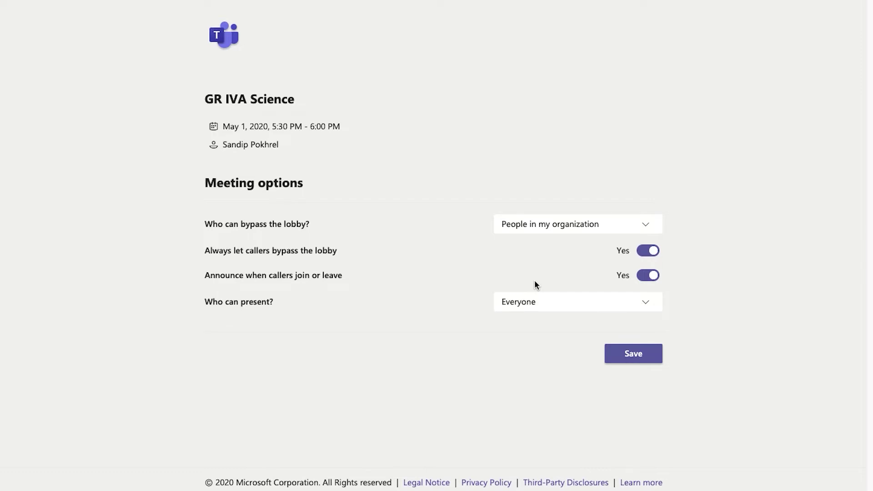
pyautogui.click(642, 258)
pyautogui.click(574, 309)
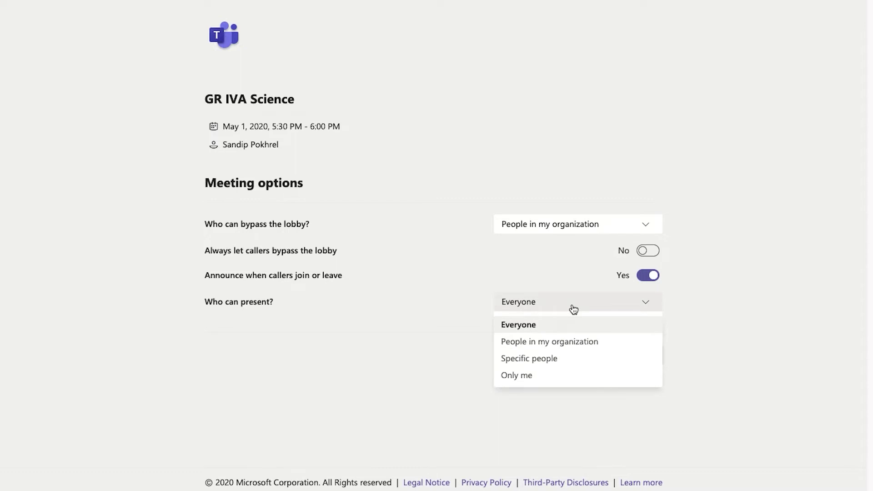
pyautogui.click(531, 376)
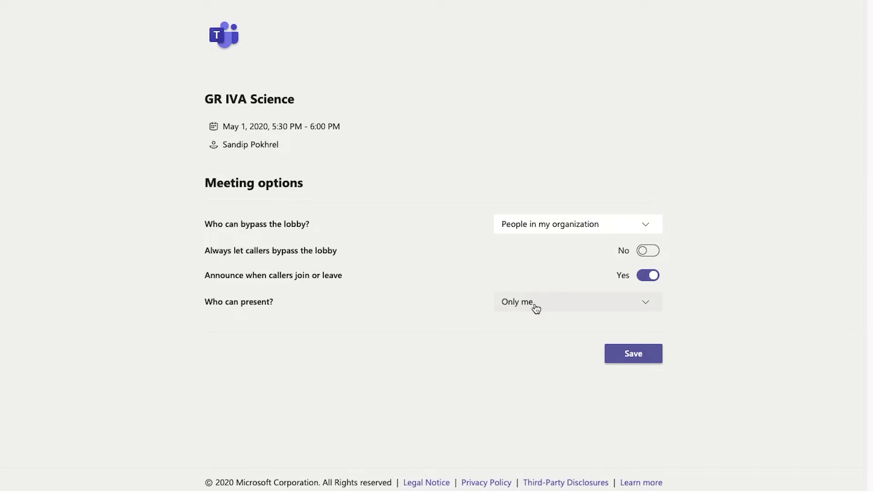
pyautogui.click(628, 361)
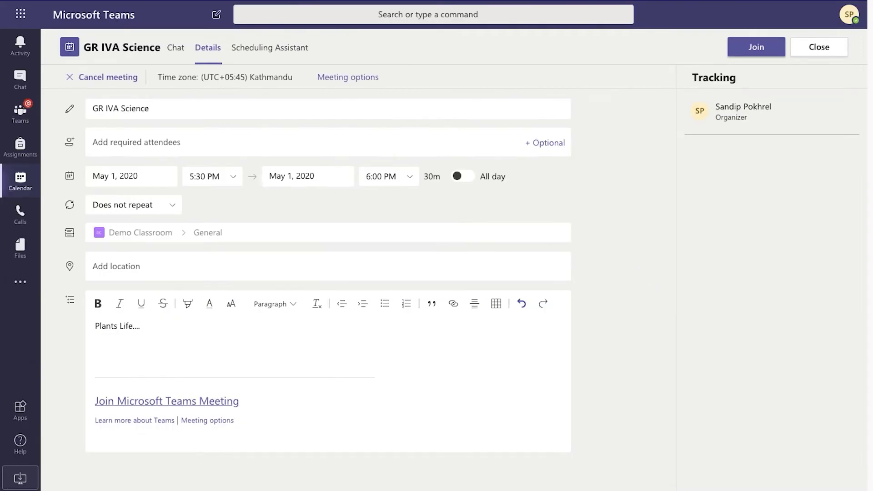
# Go to the Demo Classroom General channel showing the GR IVA Science meeting post
pyautogui.click(19, 115)
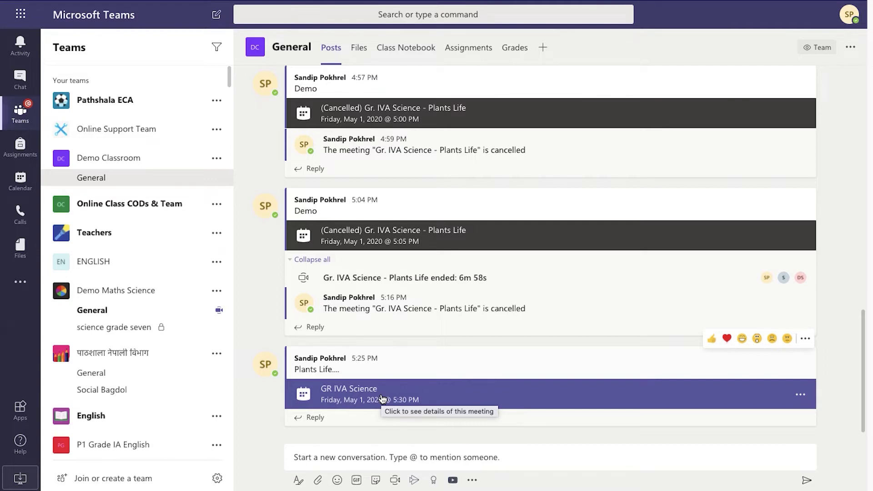
# Open the GR IVA Science meeting card from the channel and begin joining
pyautogui.click(433, 395)
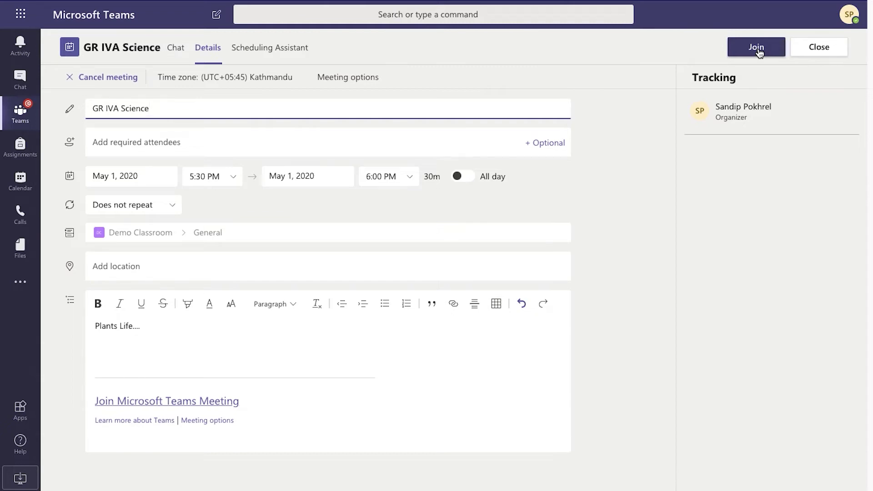
pyautogui.click(758, 48)
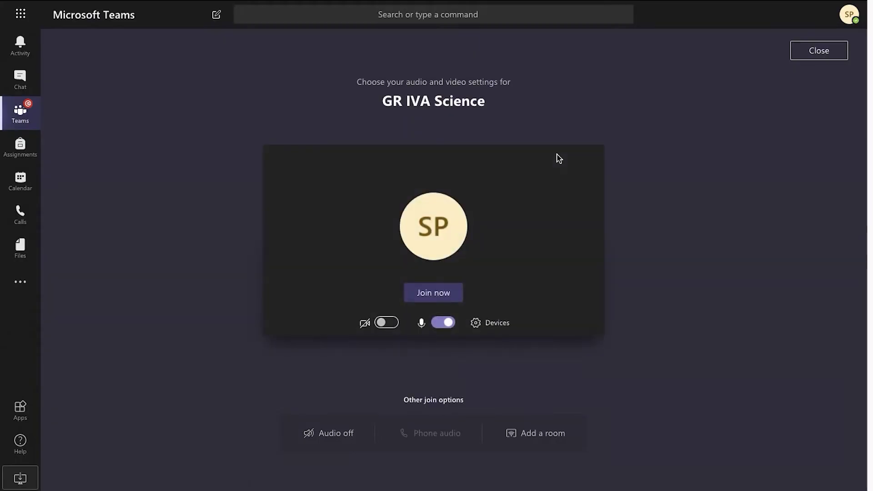
# Preview the camera, turn it back off, and mute the microphone before joining
pyautogui.click(389, 326)
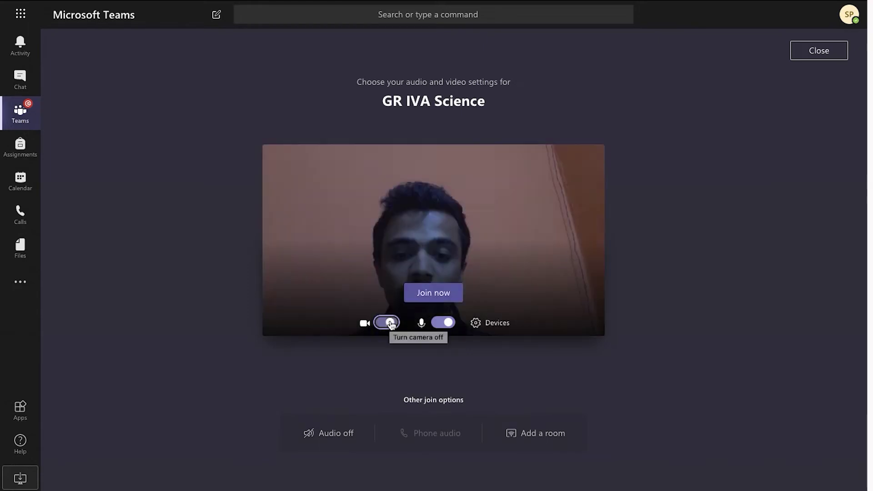
pyautogui.click(384, 326)
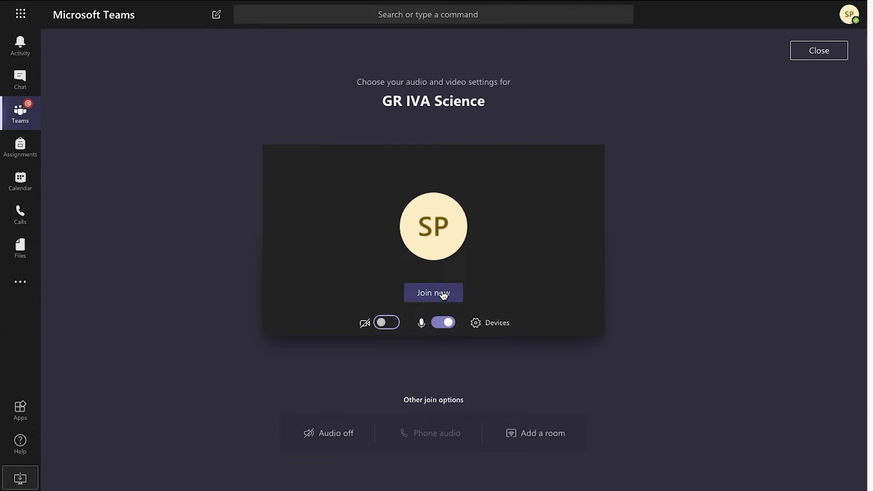
pyautogui.click(441, 326)
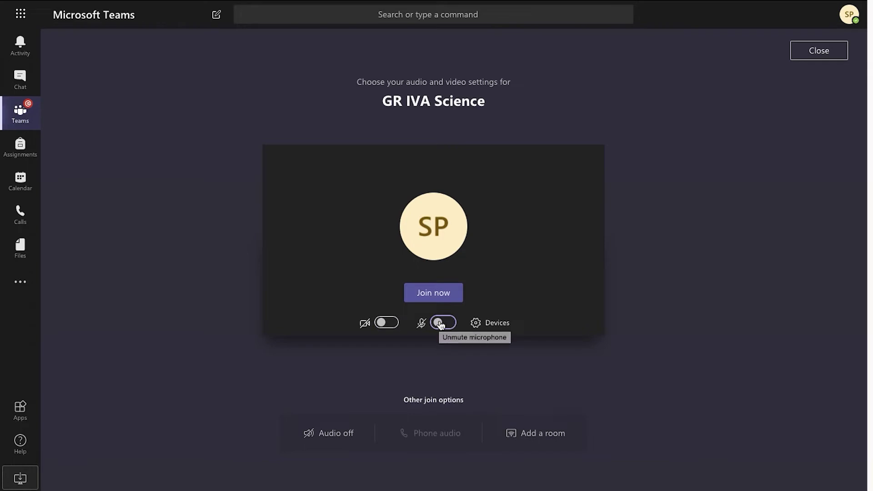
# Enter the GR IVA Science meeting and show the meeting chat from More actions
pyautogui.click(442, 297)
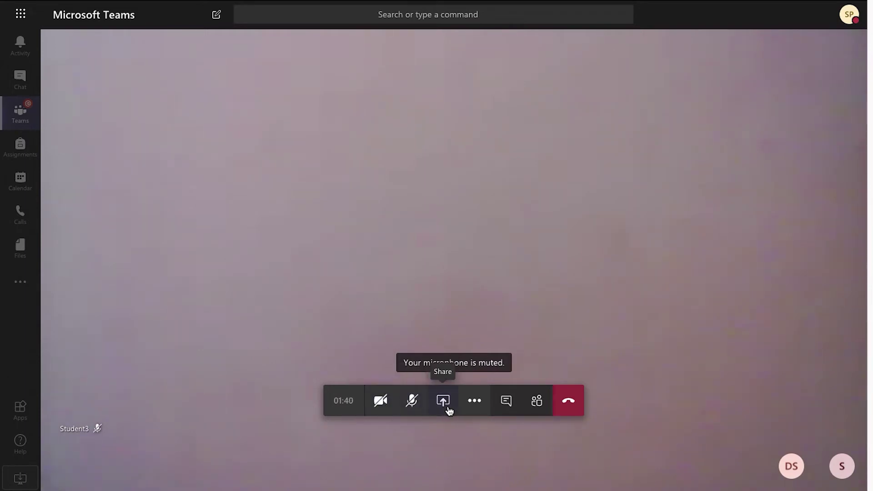
pyautogui.click(475, 408)
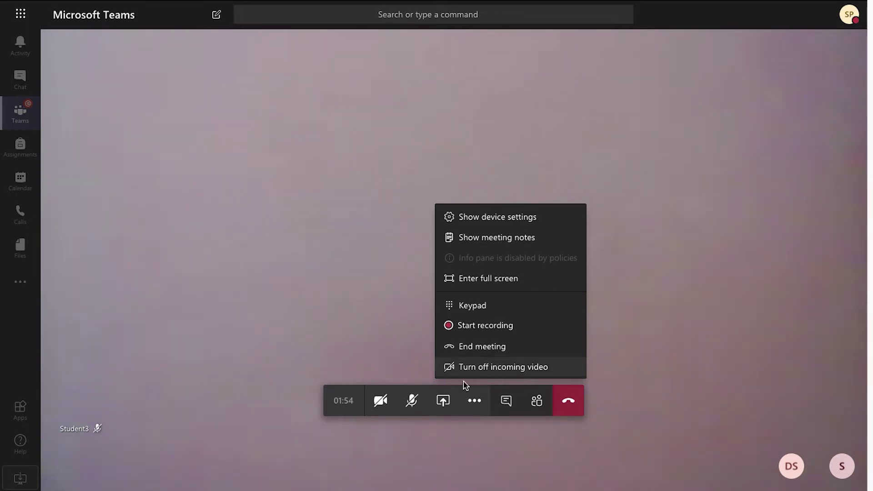
pyautogui.click(505, 401)
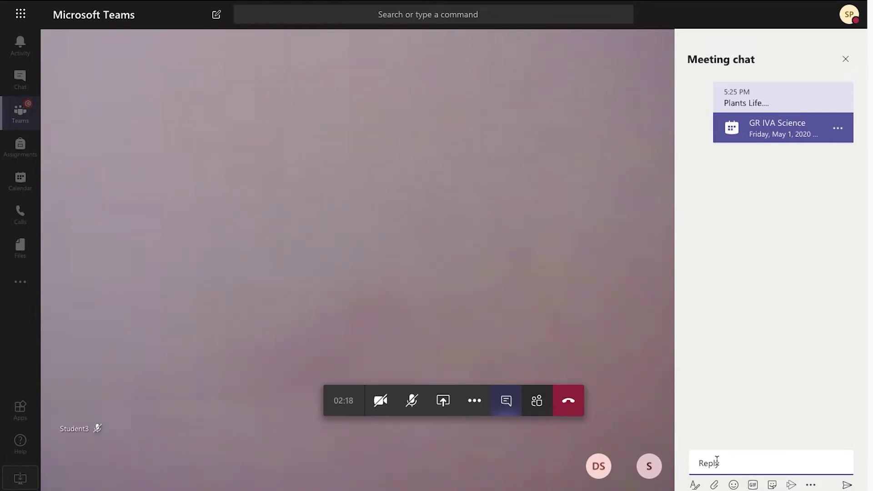
# Bring up the General channel window showing GR IVA Science live with four participants
pyautogui.moveTo(75, 429)
pyautogui.click(535, 408)
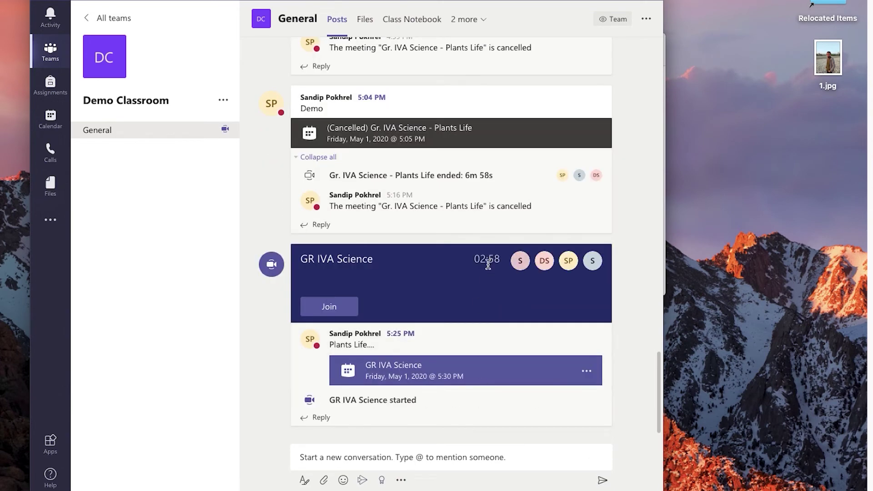
# Join the live meeting from the card, minimize and restore its window, and turn on the camera
pyautogui.click(328, 308)
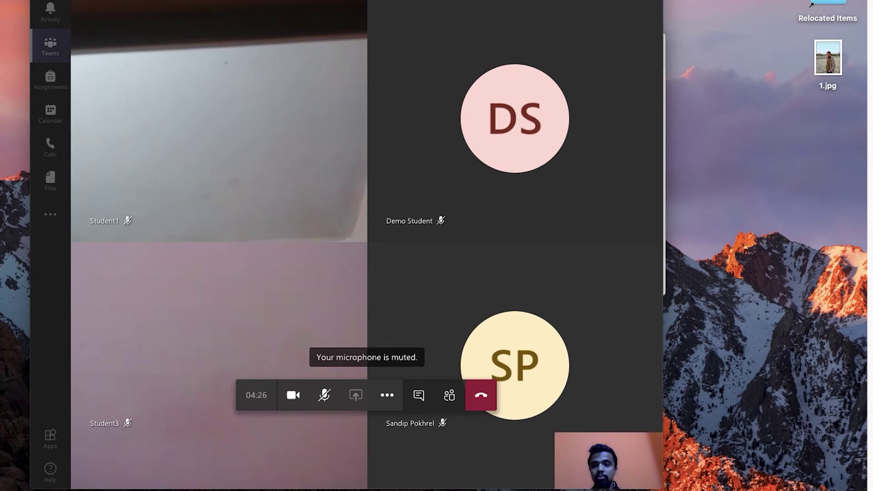
pyautogui.press('super+m')
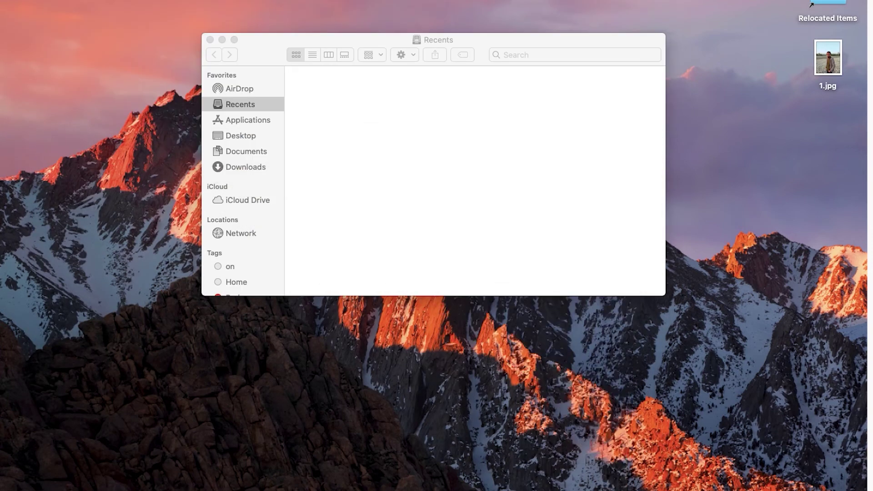
pyautogui.click(600, 468)
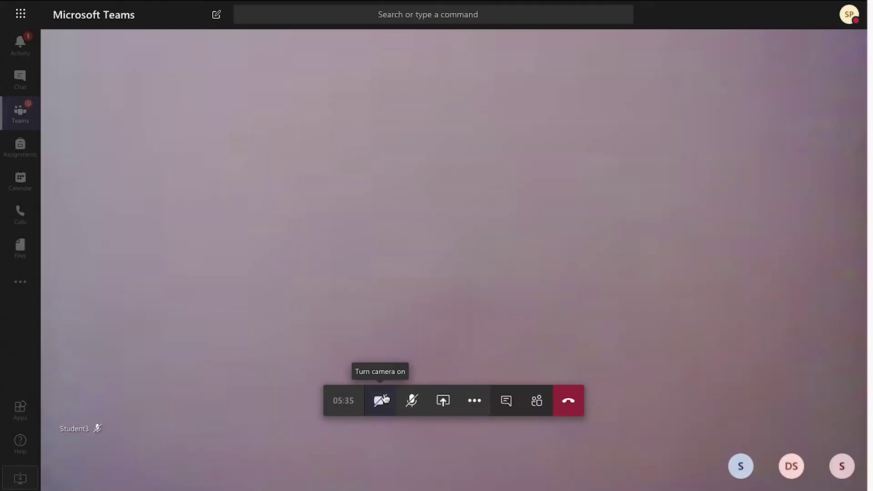
pyautogui.click(383, 408)
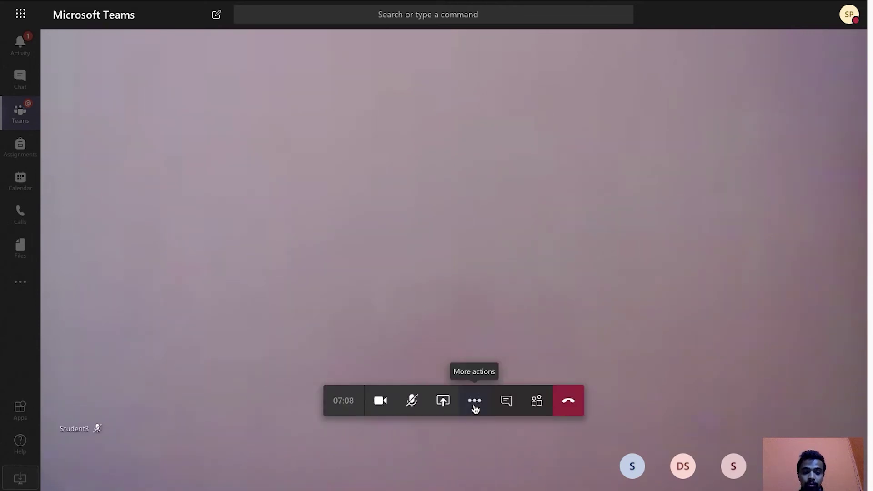
# End the GR IVA Science meeting for everyone, then bring the Teams window back up
pyautogui.click(475, 408)
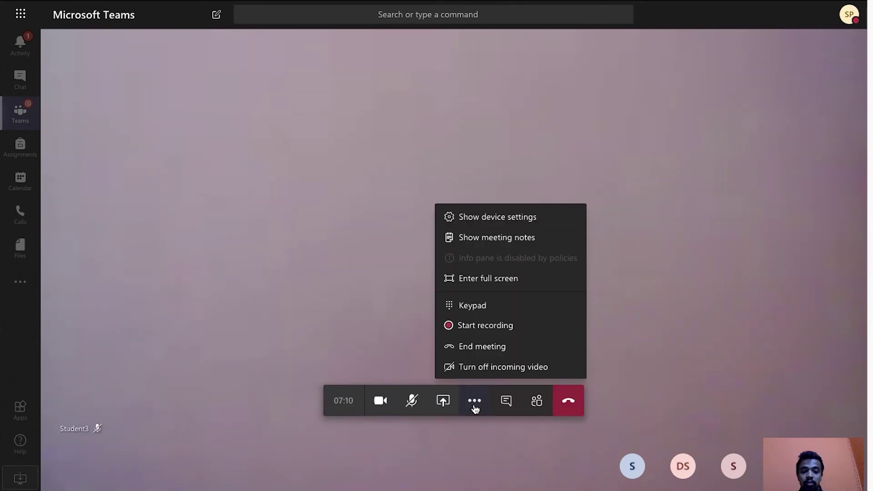
pyautogui.click(491, 348)
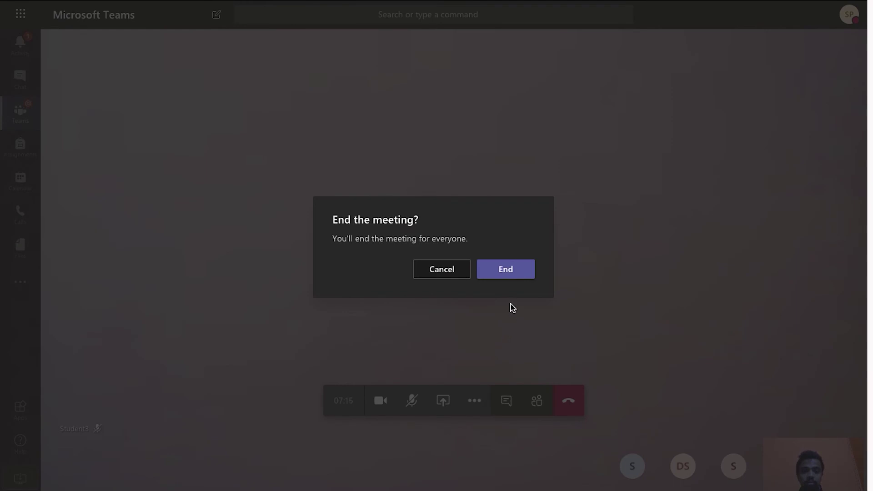
pyautogui.click(512, 271)
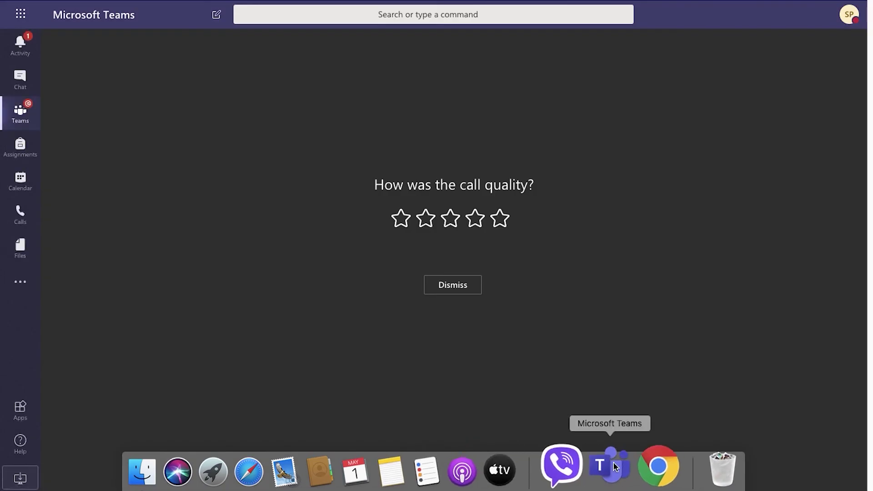
pyautogui.click(608, 465)
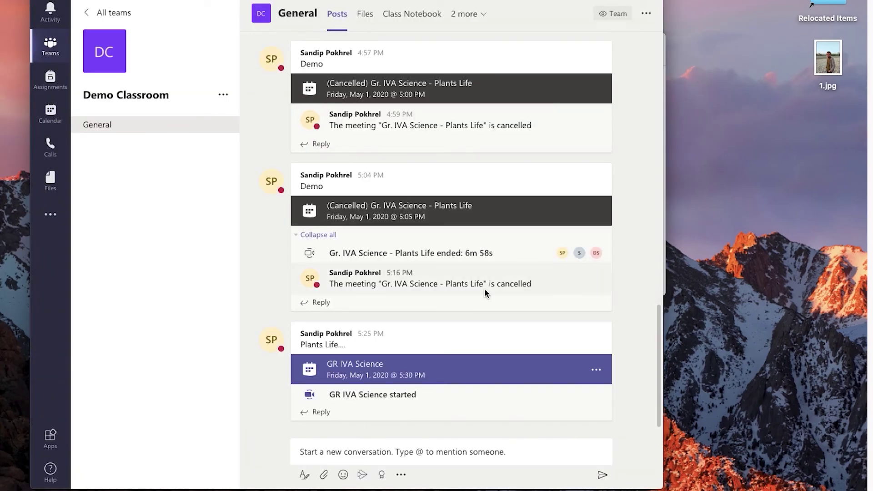
pyautogui.moveTo(506, 379)
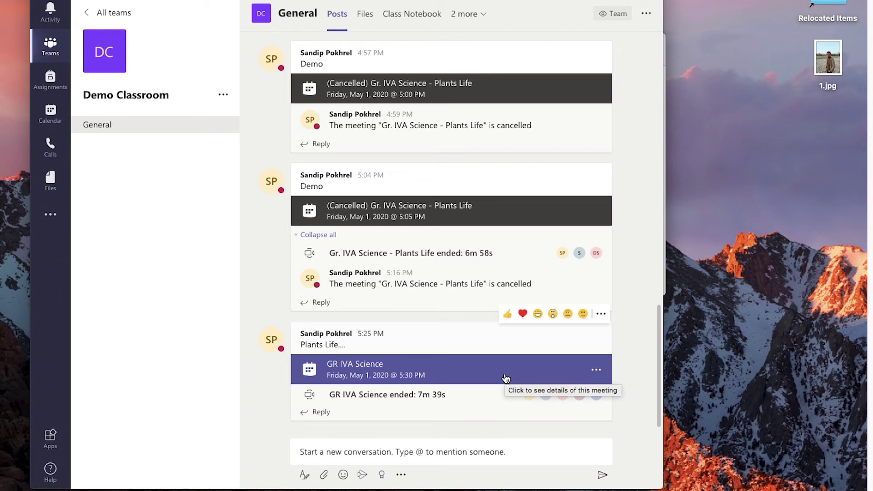
# Review the GR IVA Science meeting details in the General channel, then hide and restore Teams
pyautogui.click(505, 379)
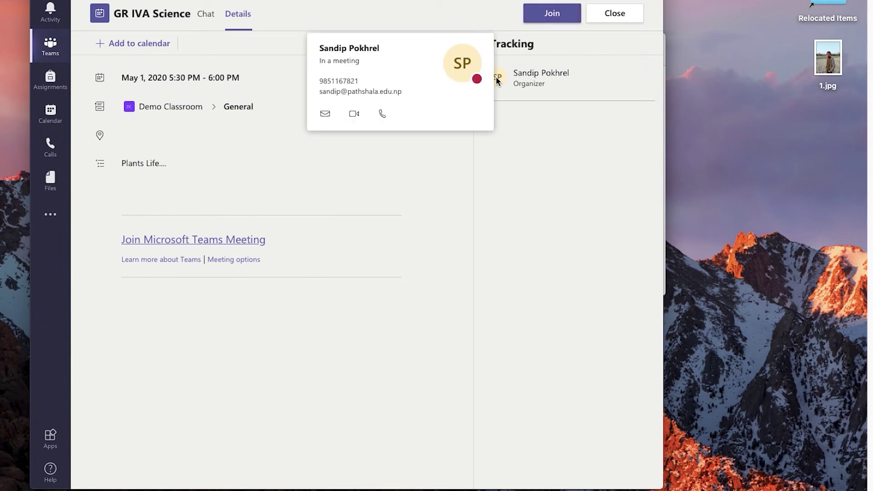
pyautogui.click(615, 14)
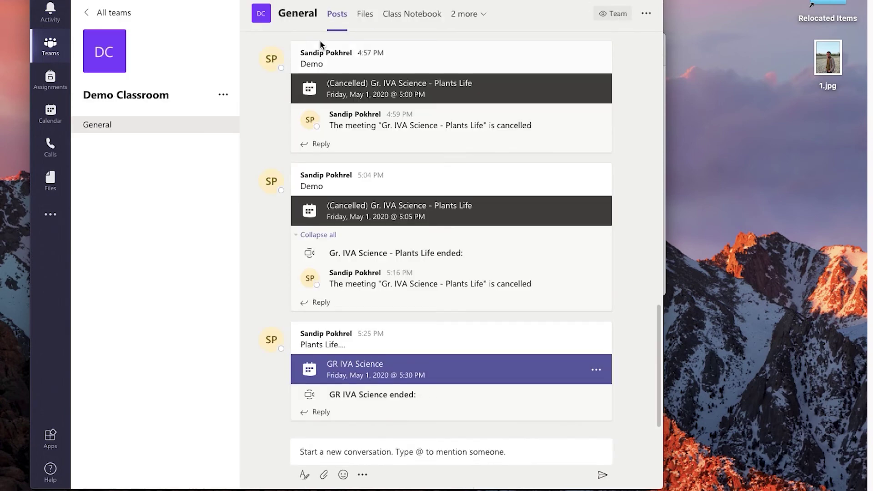
pyautogui.press('super+q')
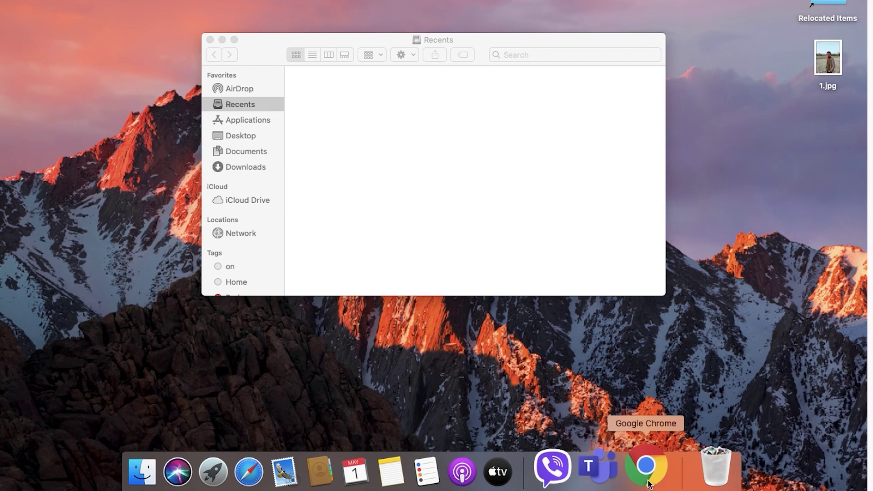
pyautogui.click(641, 477)
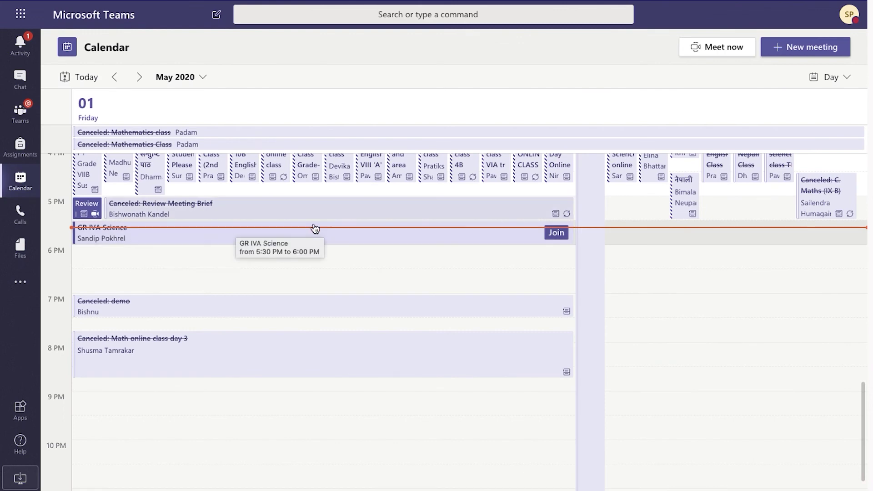
# Cancel the May 1 GR IVA Science event with the note 'Class is over'
pyautogui.click(445, 240)
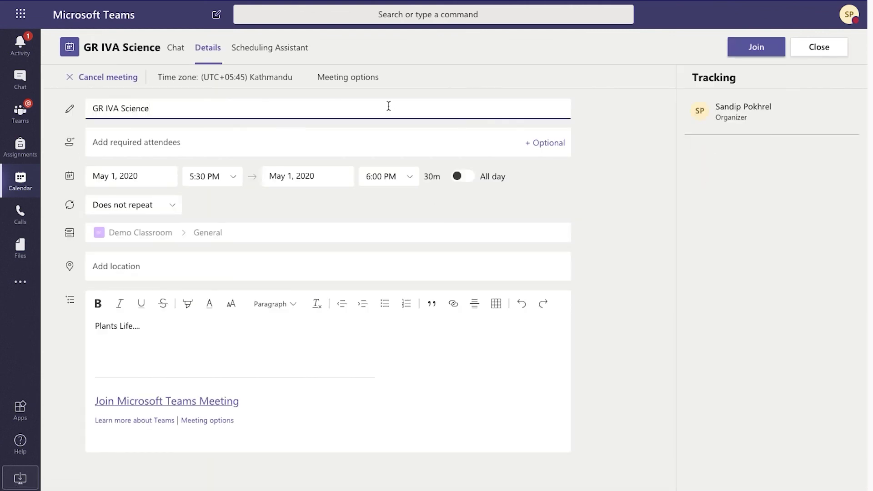
pyautogui.click(116, 80)
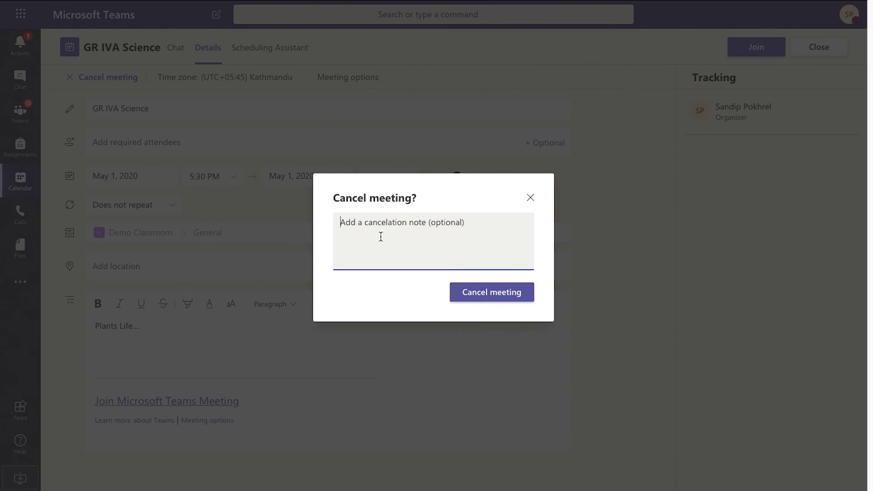
pyautogui.write('Cl')
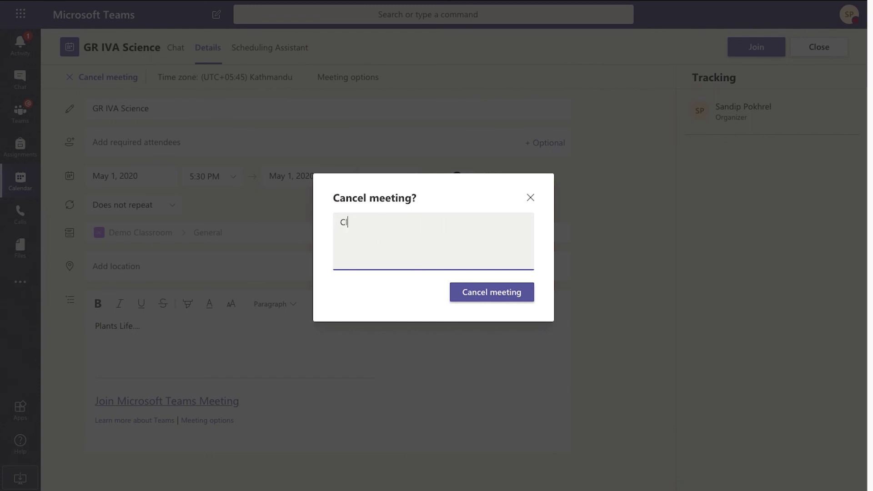
pyautogui.write('ass is o')
pyautogui.write('ver')
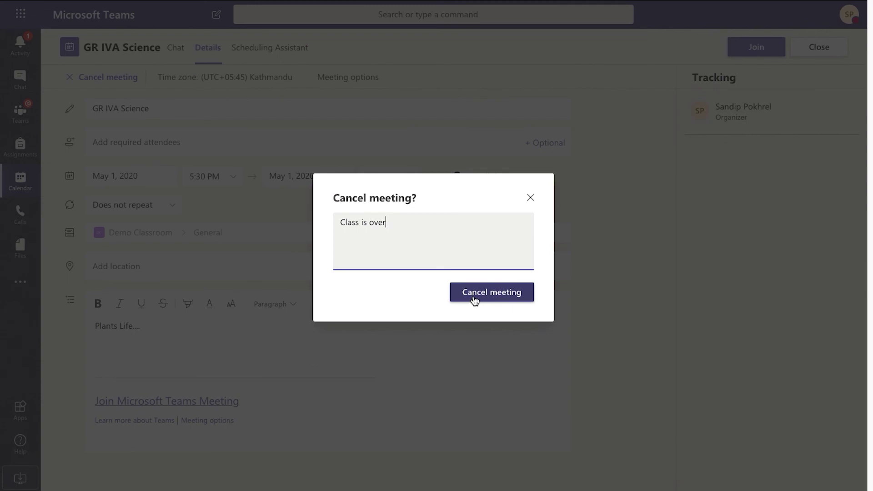
pyautogui.click(475, 301)
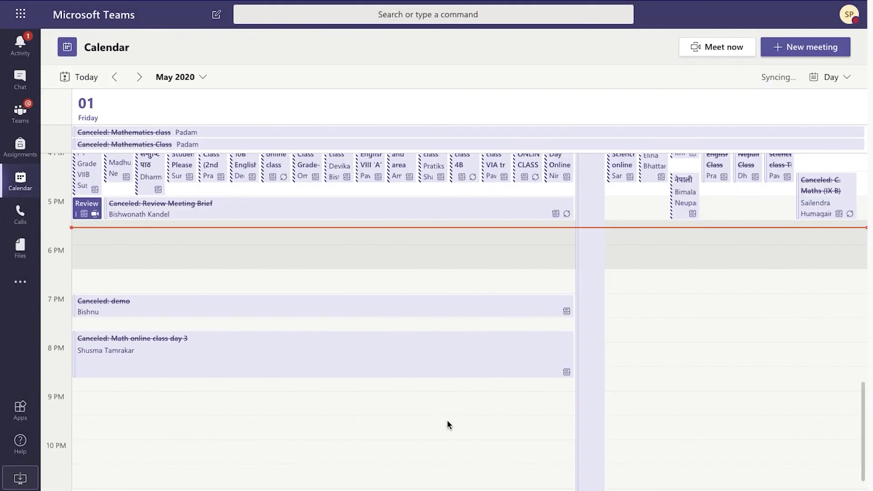
pyautogui.click(618, 478)
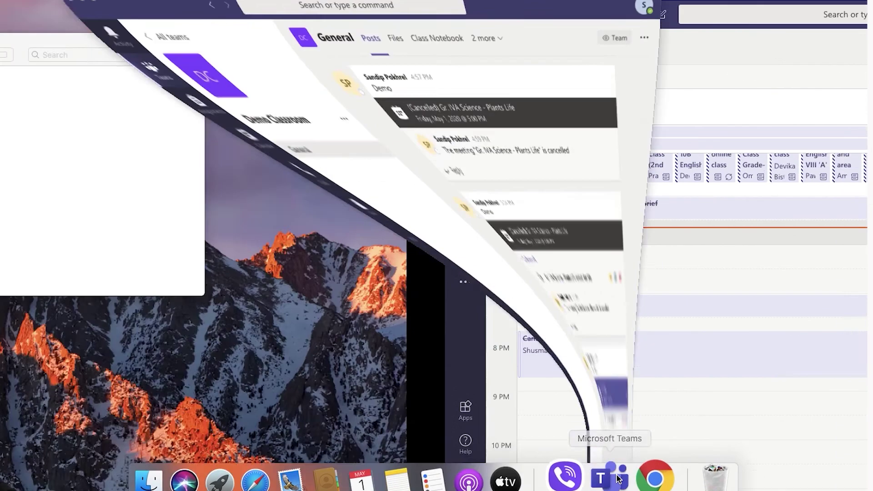
pyautogui.scroll(-2, 491, 285)
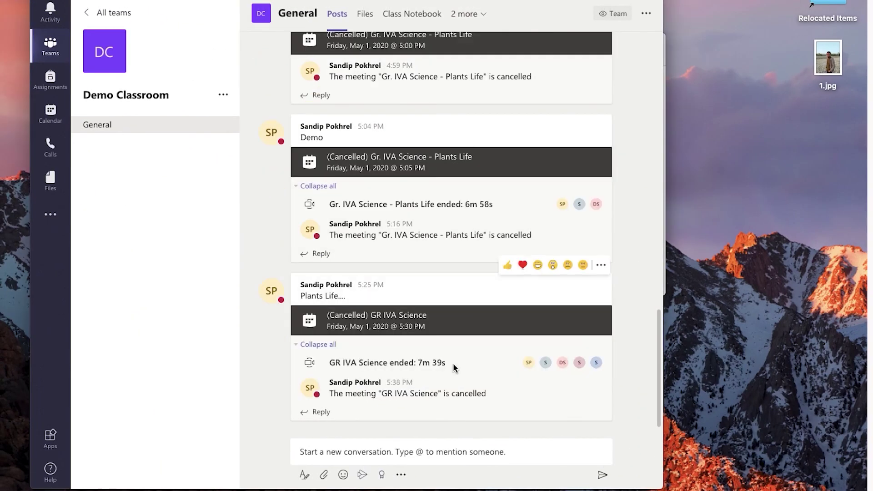
pyautogui.tripleClick(414, 327)
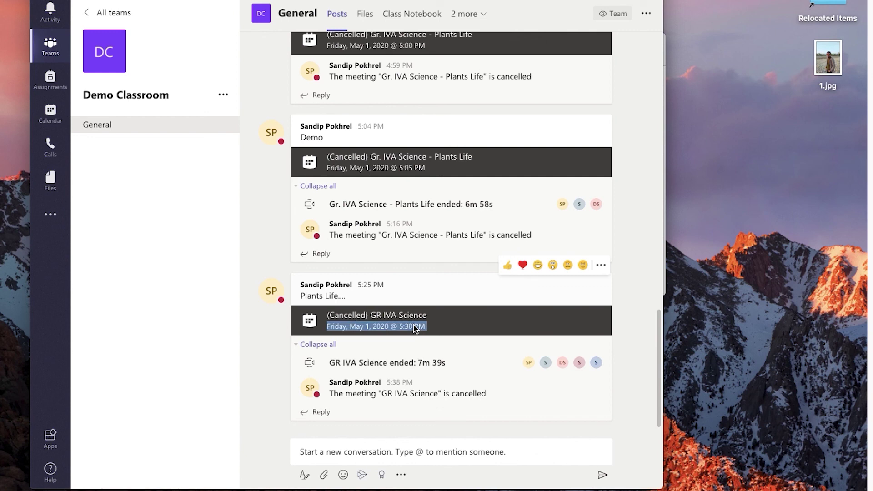
pyautogui.tripleClick(467, 329)
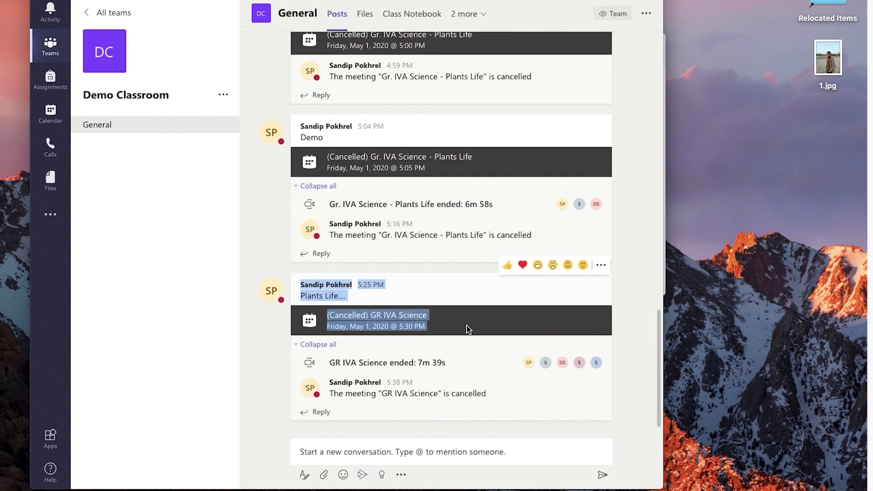
pyautogui.click(517, 318)
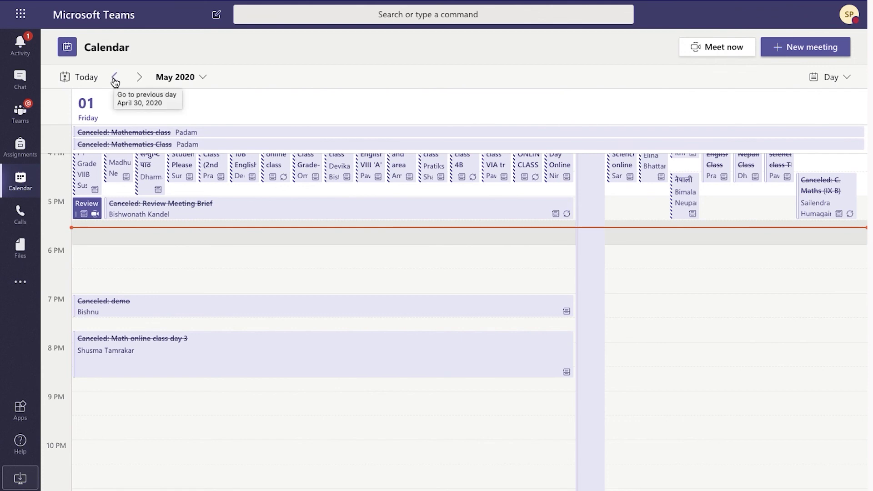
pyautogui.scroll(5, 328, 373)
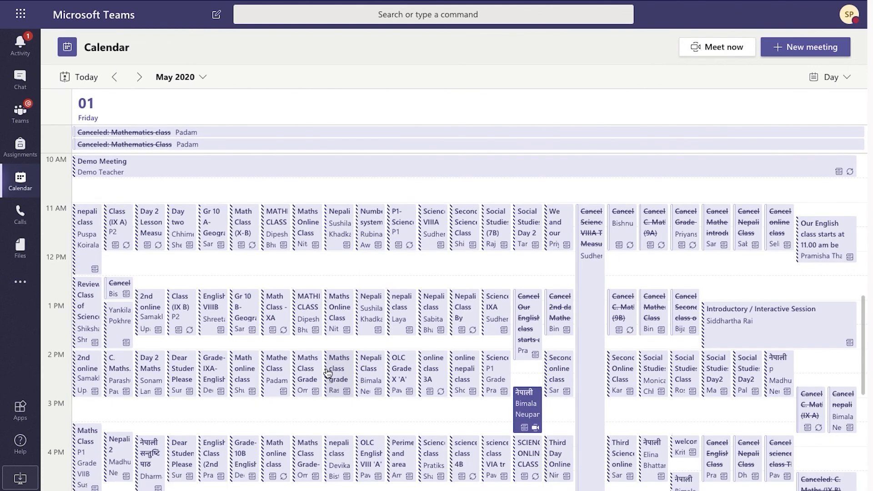